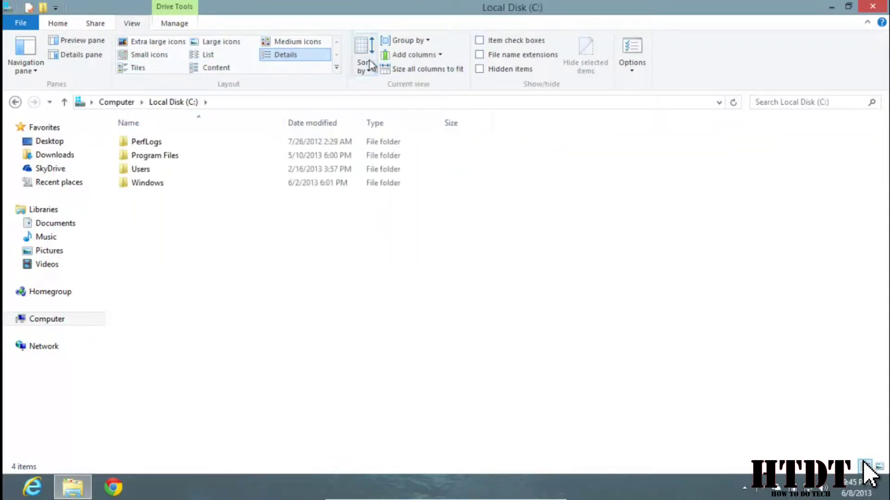
Browse Downloads, Desktop, Music and Computer, ending inside Local Disk (C:)
left_click(337, 68)
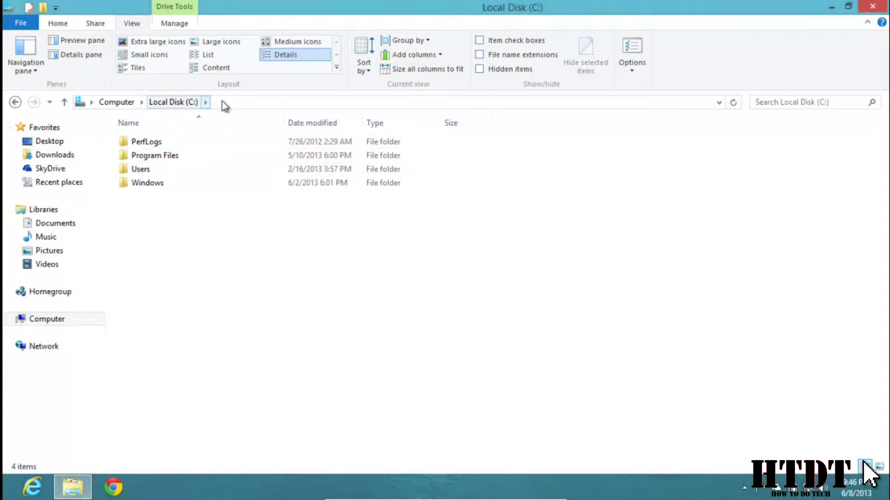
left_click(55, 155)
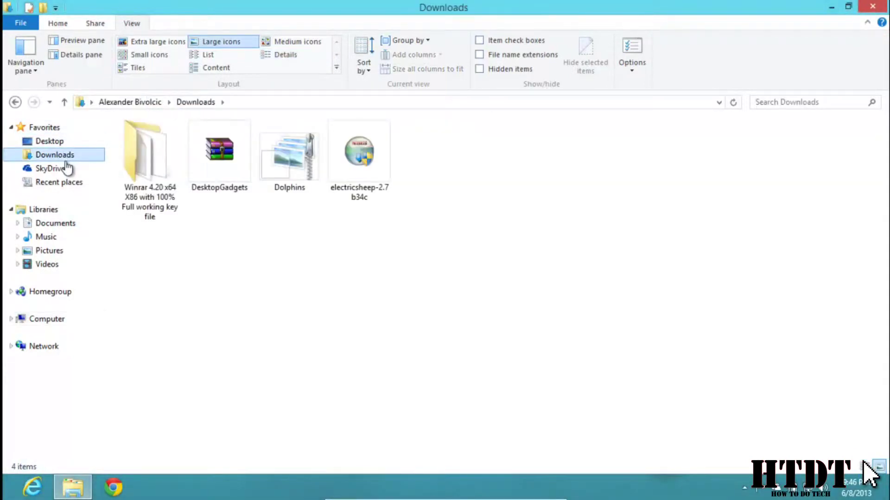
left_click(48, 143)
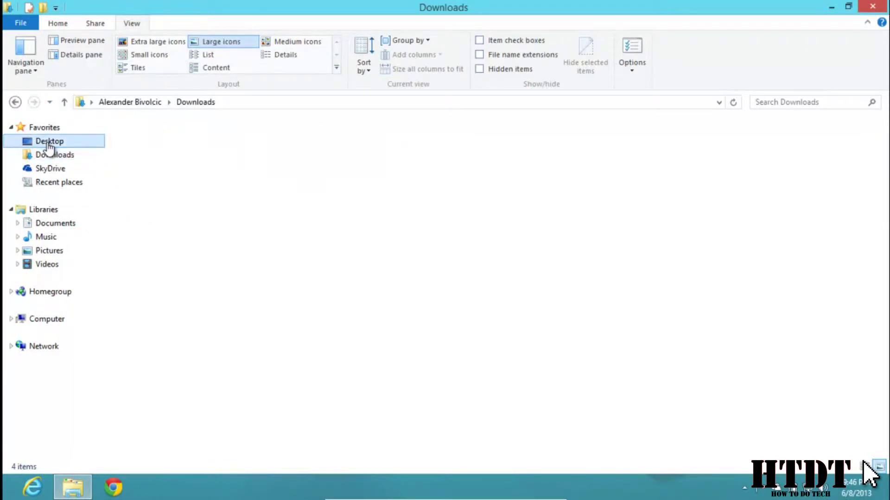
left_click(49, 238)
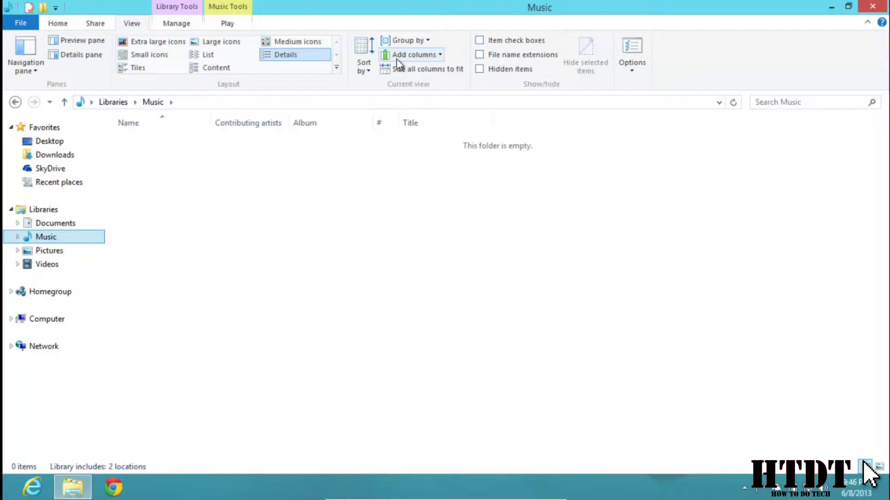
left_click(45, 319)
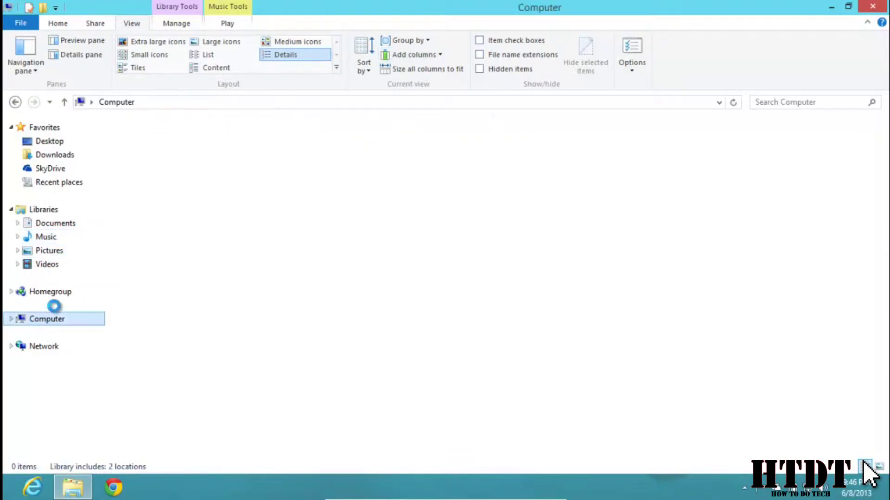
double_click(180, 169)
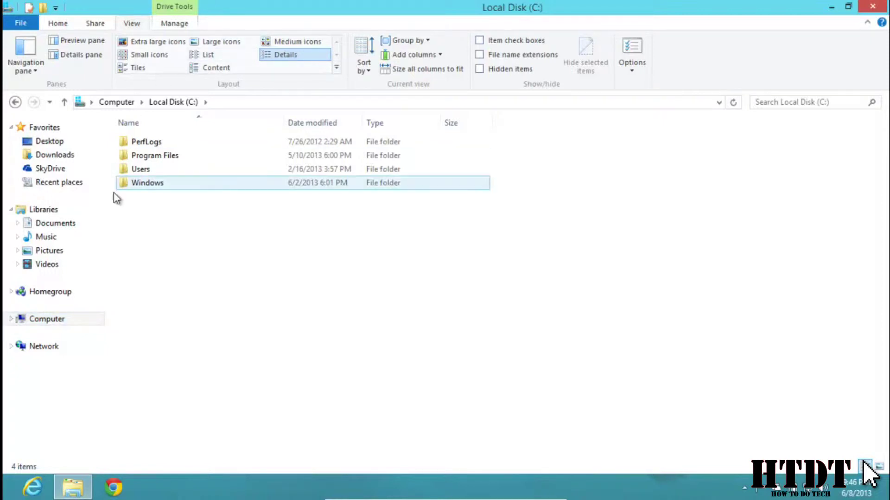
left_click(54, 331)
double_click(190, 157)
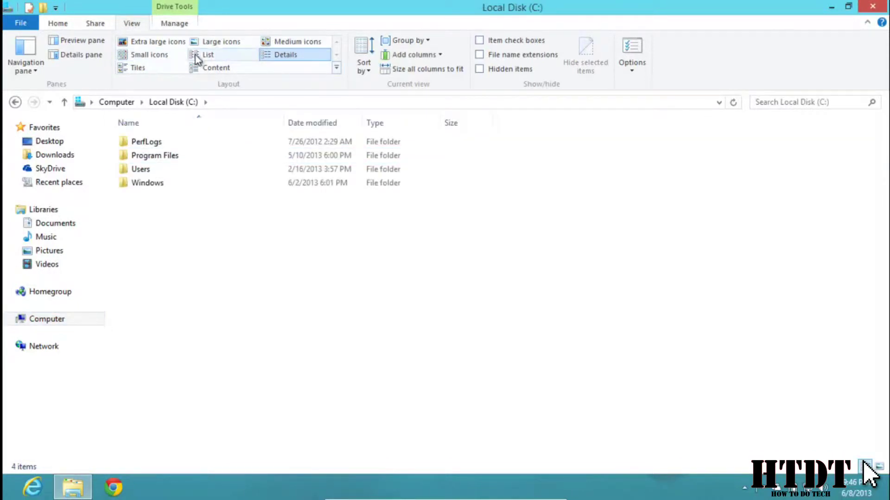
Set Local Disk (C:) to Large icons and apply that view to all folders of this type
left_click(222, 50)
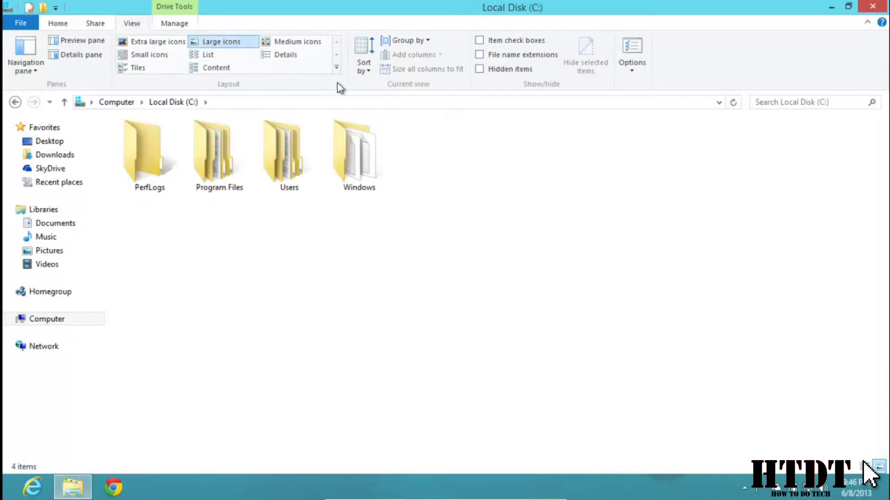
left_click(635, 46)
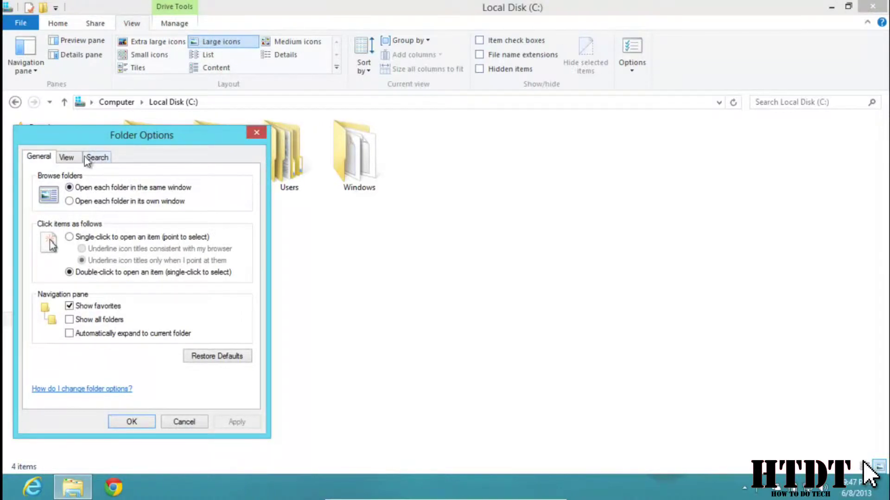
left_click(67, 157)
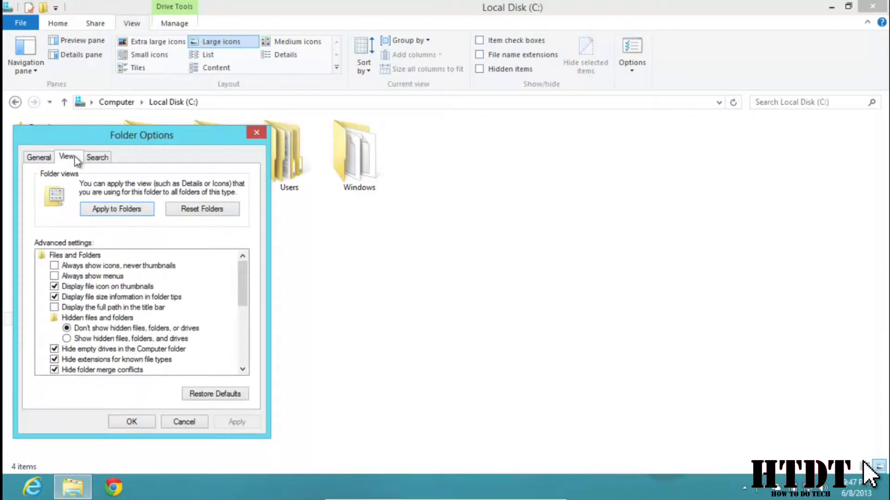
left_click(107, 210)
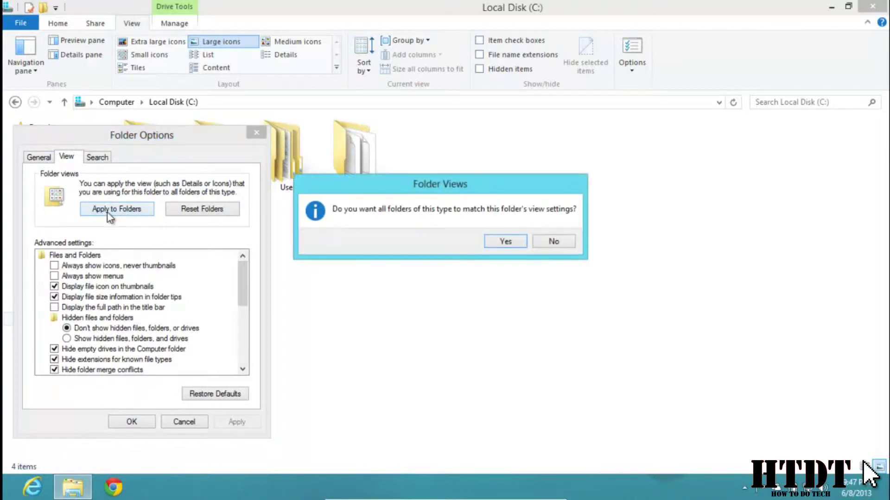
left_click(503, 243)
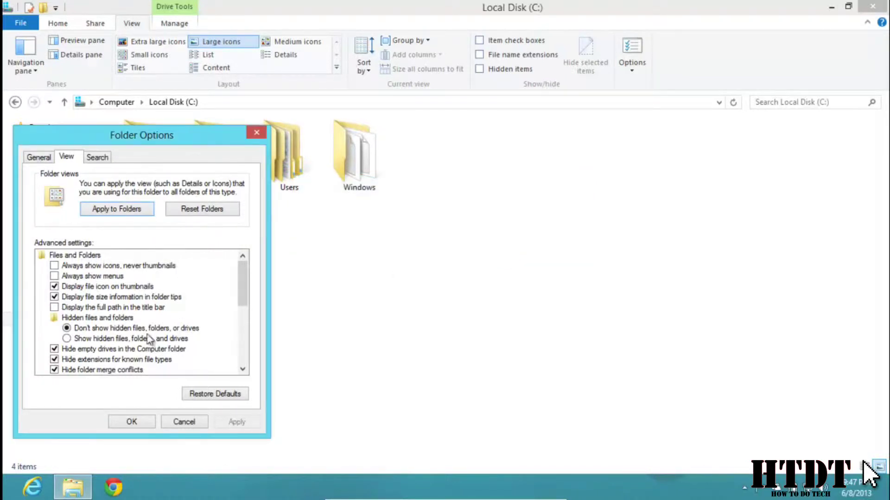
left_click(125, 423)
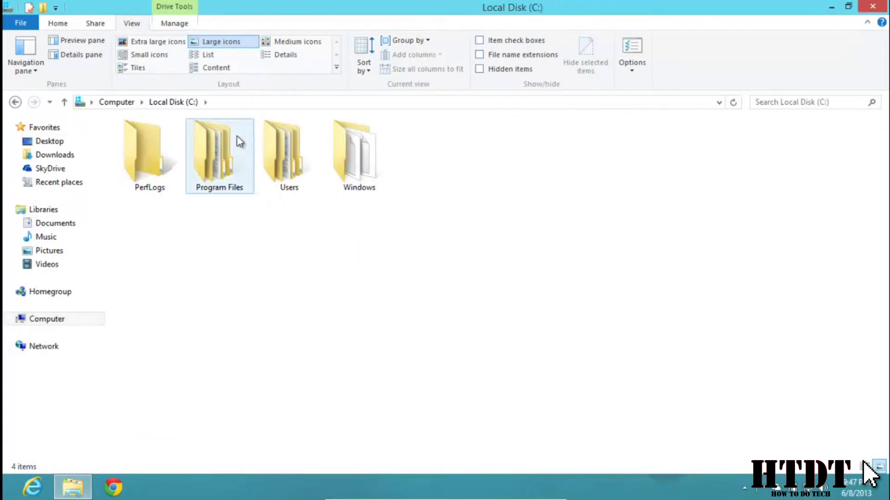
Compare the views of Downloads, SkyDrive, Desktop, Documents and Pictures
left_click(41, 155)
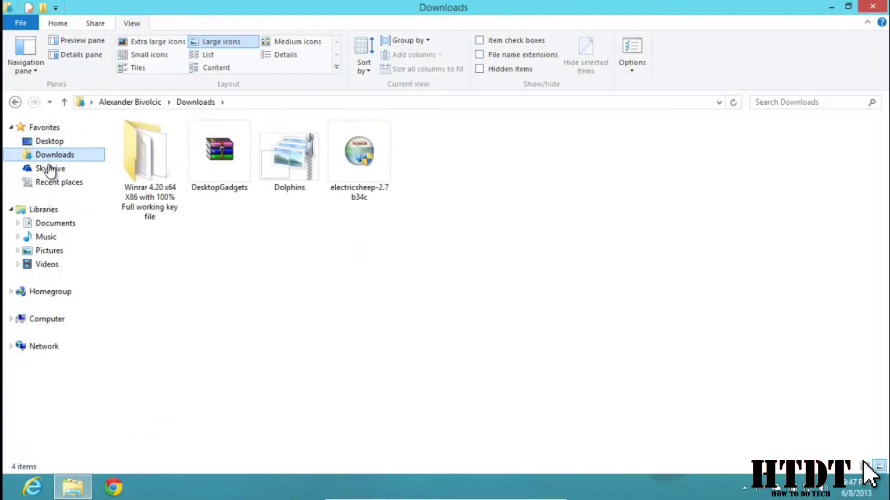
left_click(58, 172)
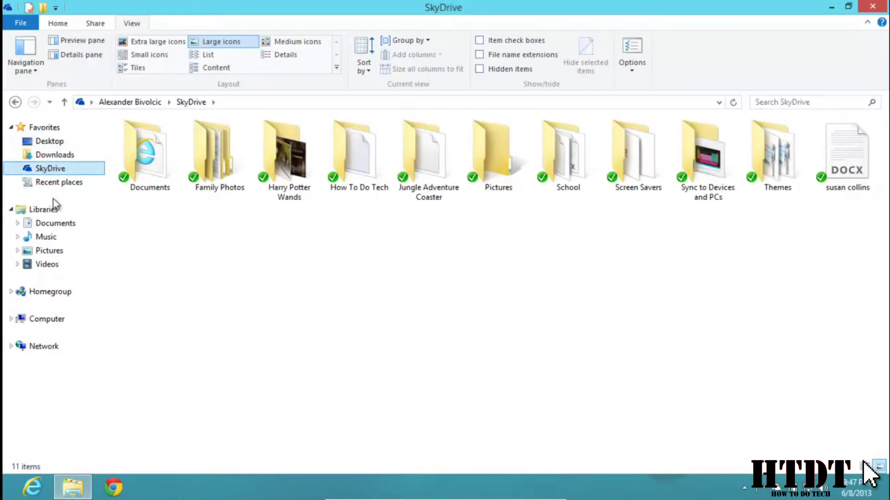
left_click(51, 127)
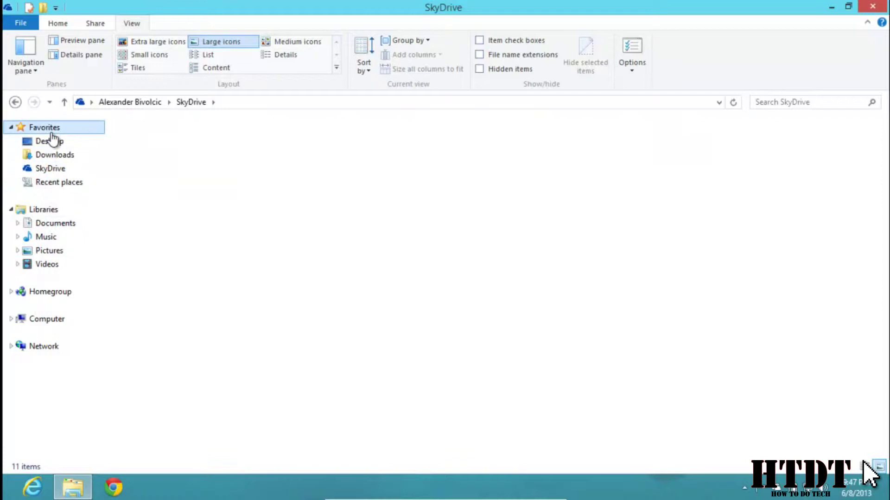
left_click(52, 140)
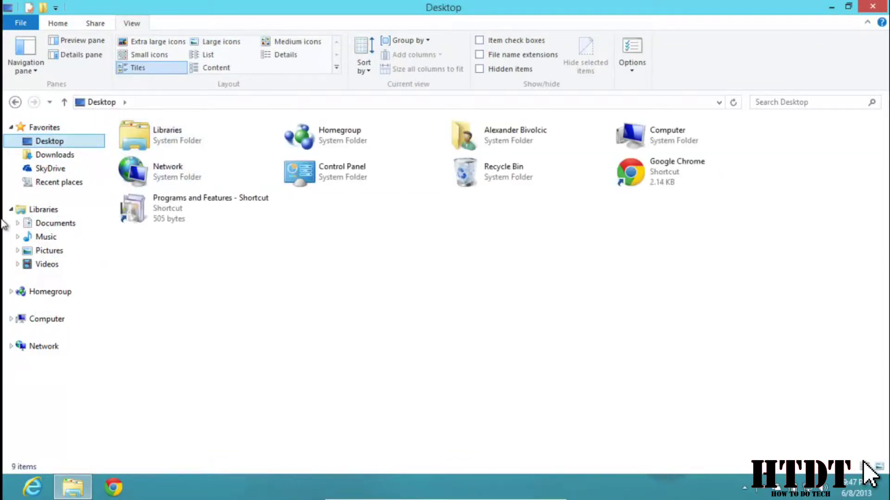
left_click(52, 227)
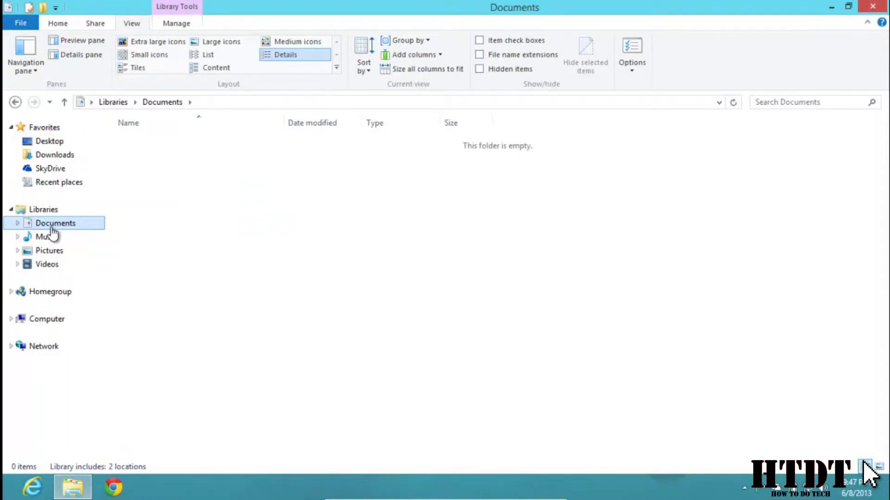
left_click(52, 251)
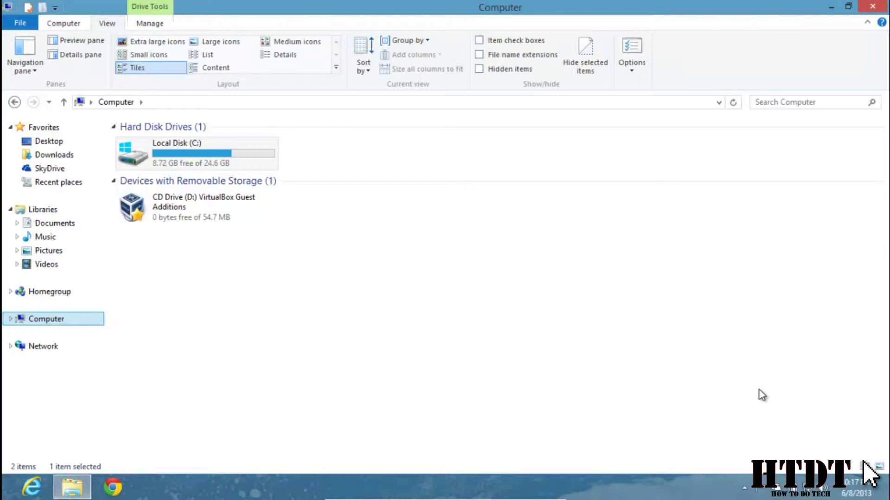
Go to the user's profile folder under C:\Users and select My Pictures
left_click(193, 144)
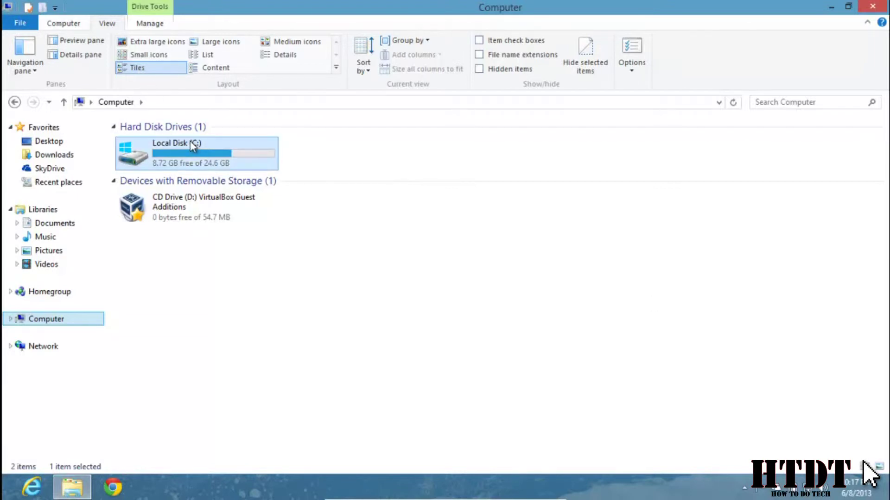
double_click(194, 148)
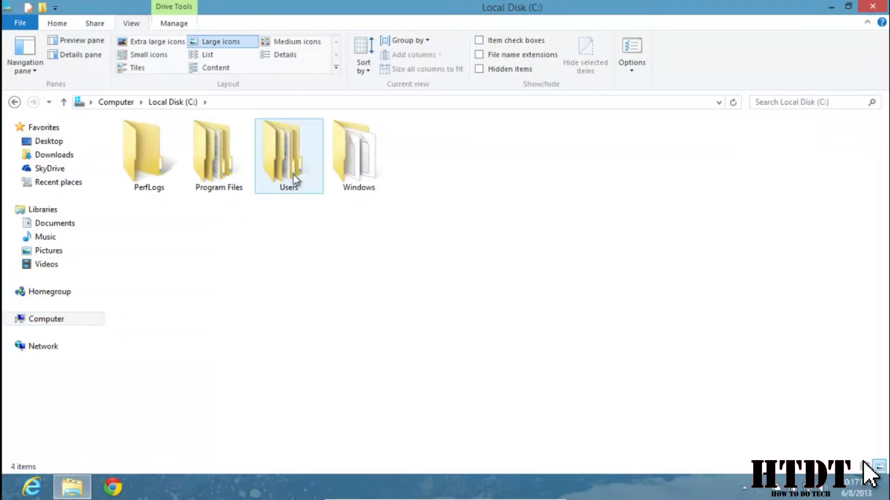
double_click(294, 181)
double_click(140, 155)
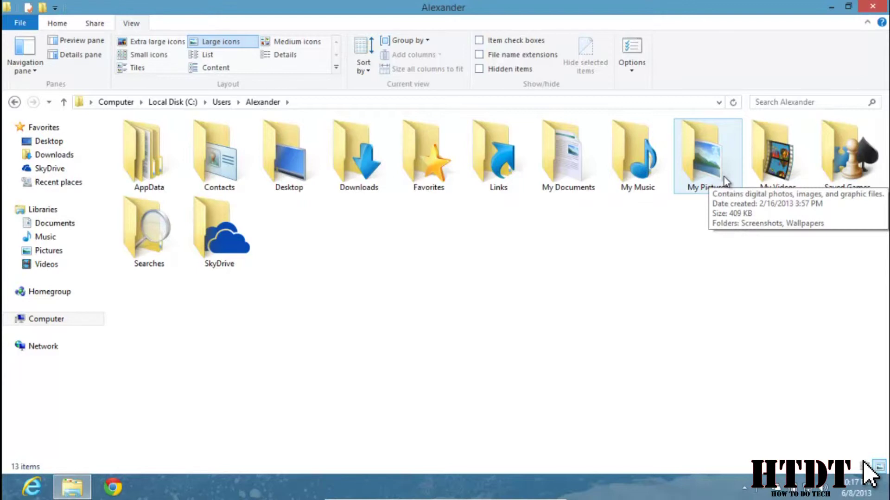
left_click(693, 158)
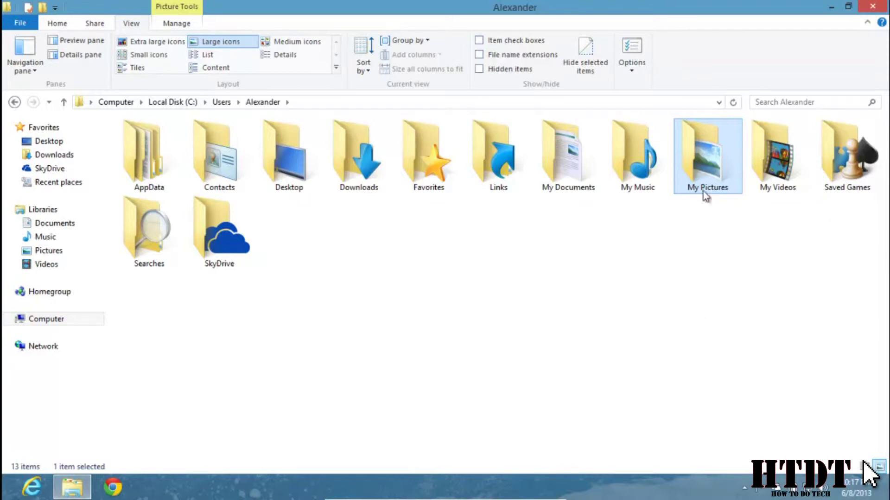
In My Pictures' Properties, apply the Pictures template to it and all its subfolders
right_click(728, 158)
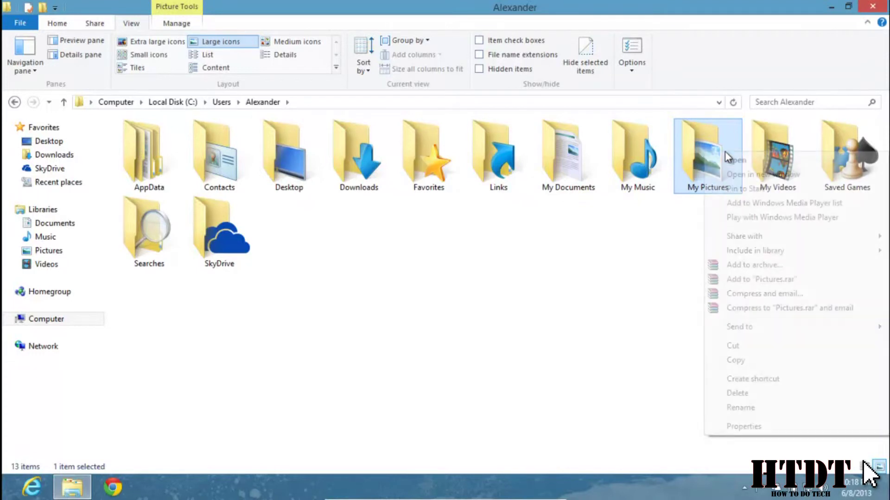
left_click(741, 424)
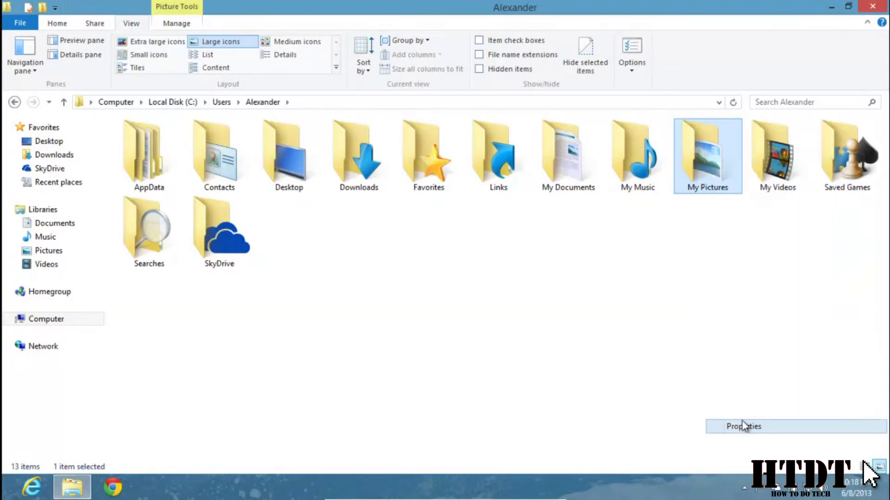
left_click(803, 182)
left_click_drag(736, 150, 425, 54)
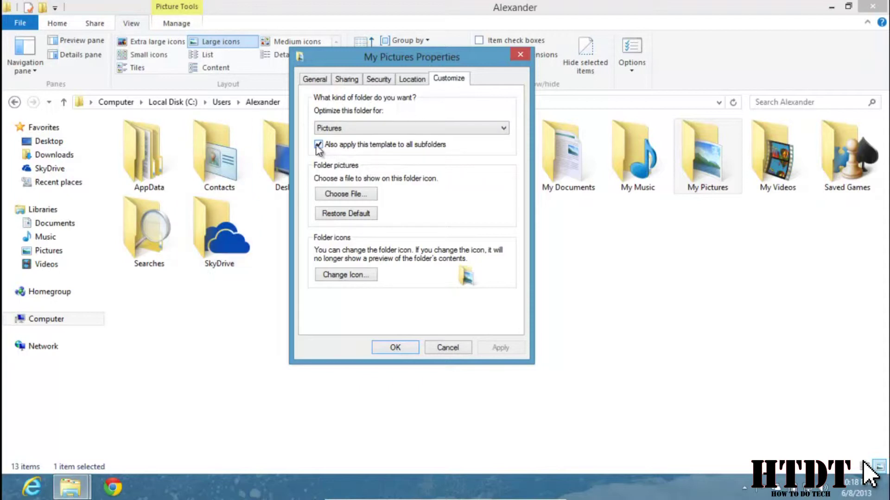
left_click(395, 348)
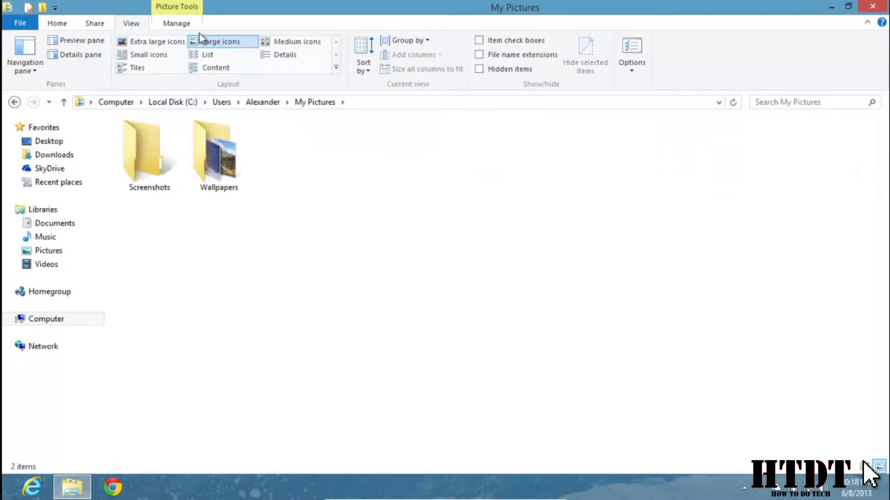
Switch My Pictures to Extra large icons, briefly checking the Wallpapers folder
left_click(144, 46)
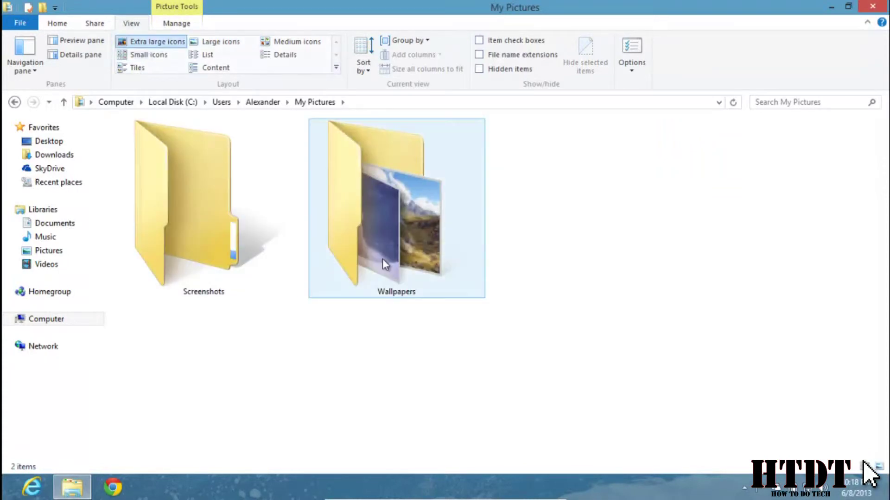
double_click(321, 240)
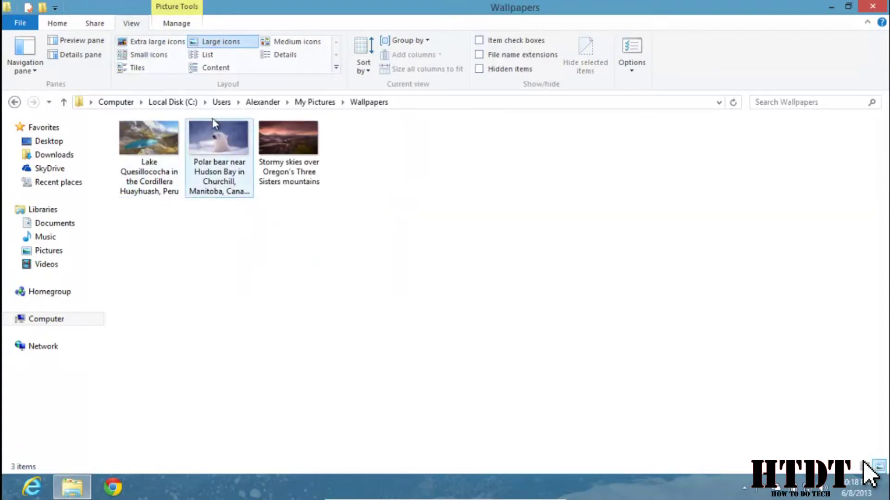
left_click(15, 102)
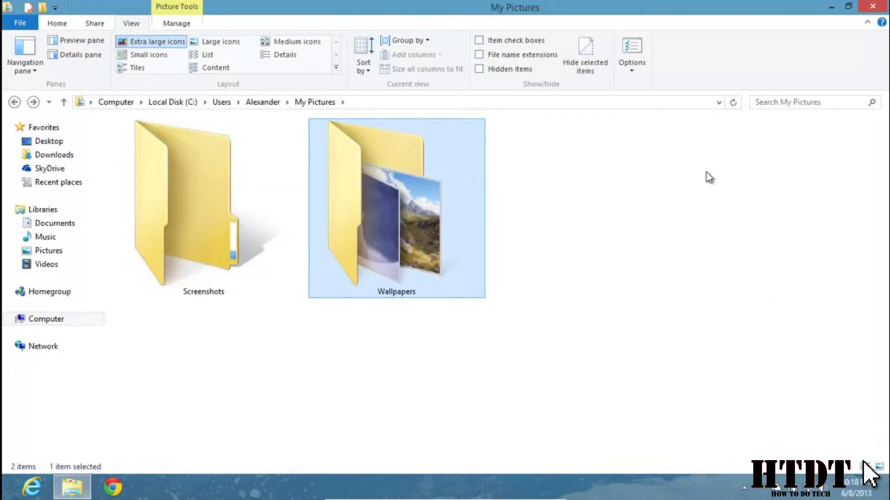
Apply the Extra large icons view to all Pictures-type folders and open Wallpapers to verify
left_click(635, 51)
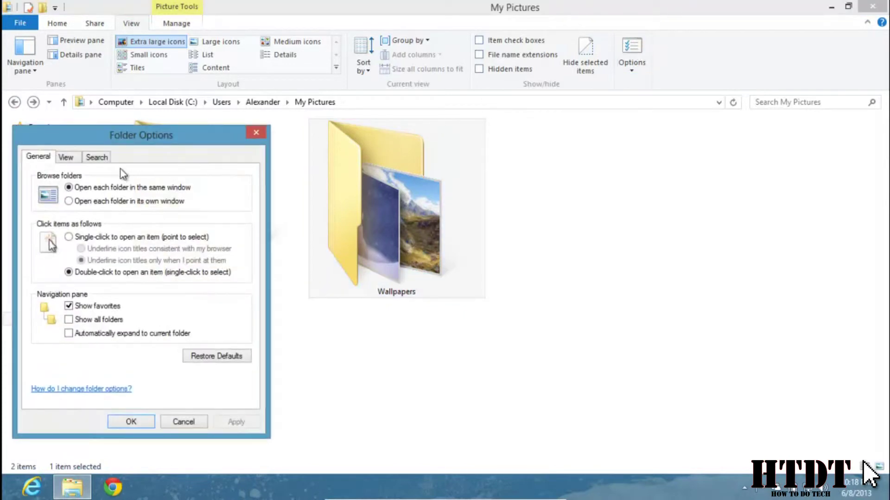
left_click(67, 158)
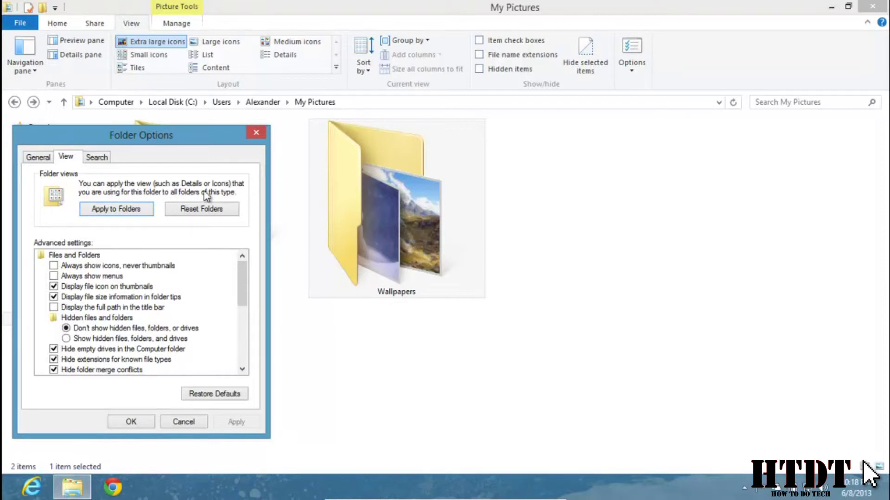
left_click(129, 209)
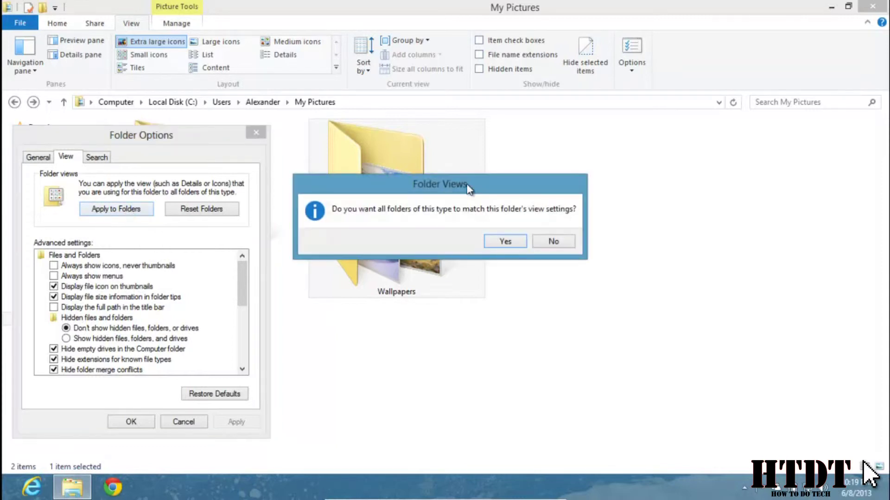
left_click(505, 242)
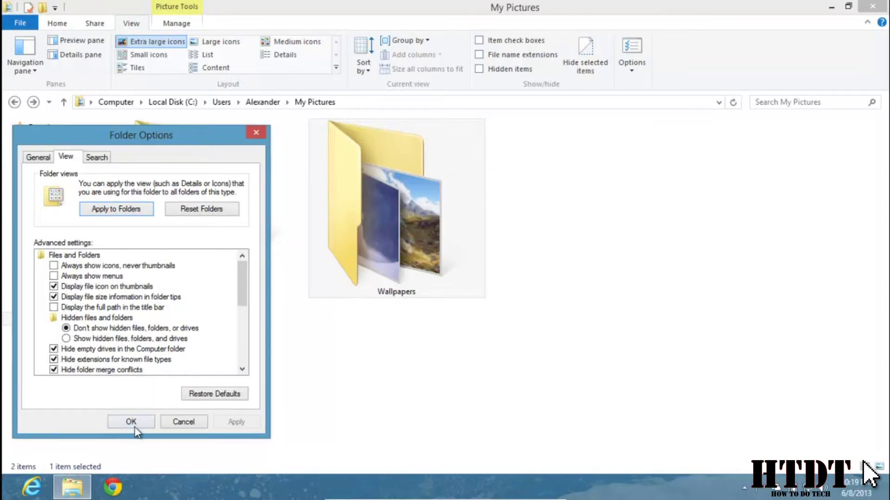
key("Return")
double_click(396, 278)
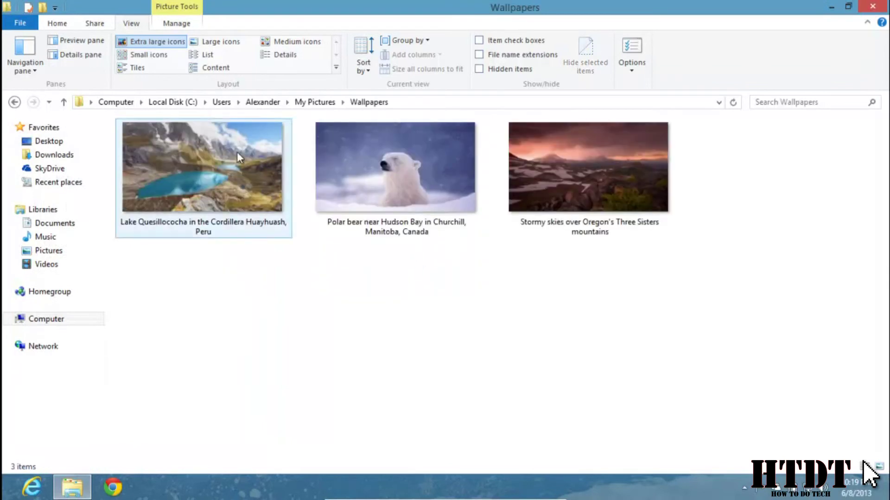
Go back twice from Wallpapers to the user's profile folder
left_click(16, 105)
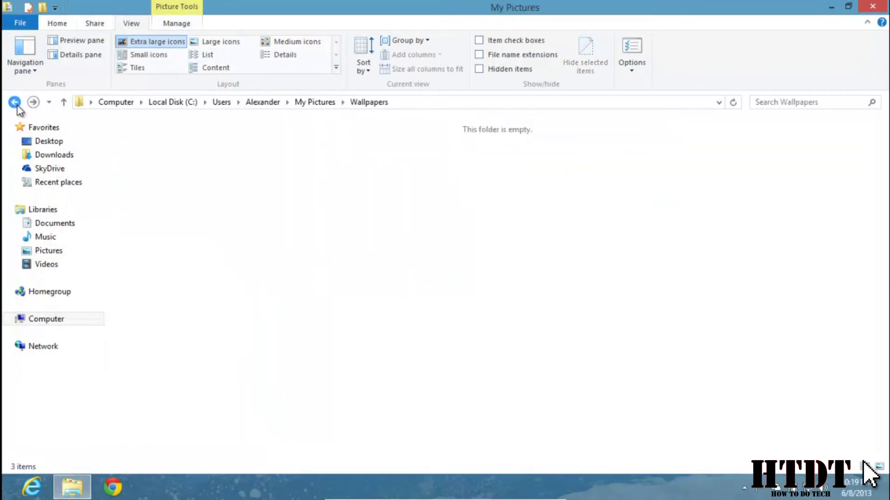
left_click(17, 106)
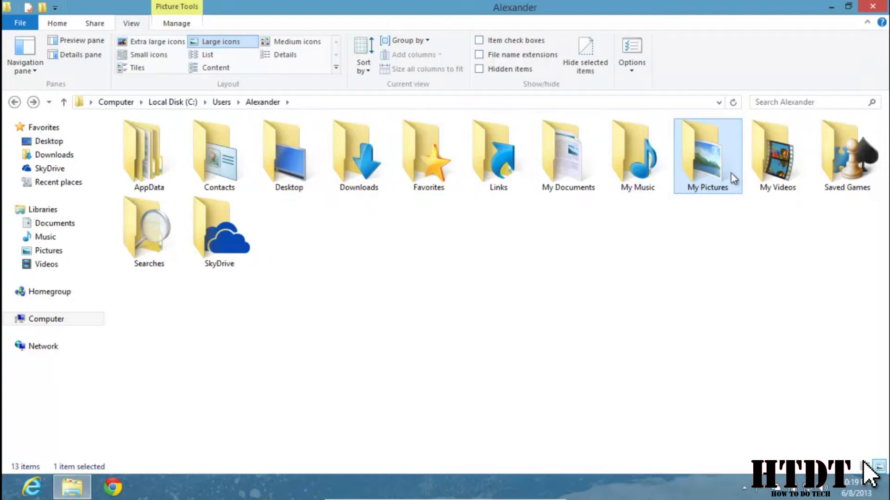
right_click(626, 163)
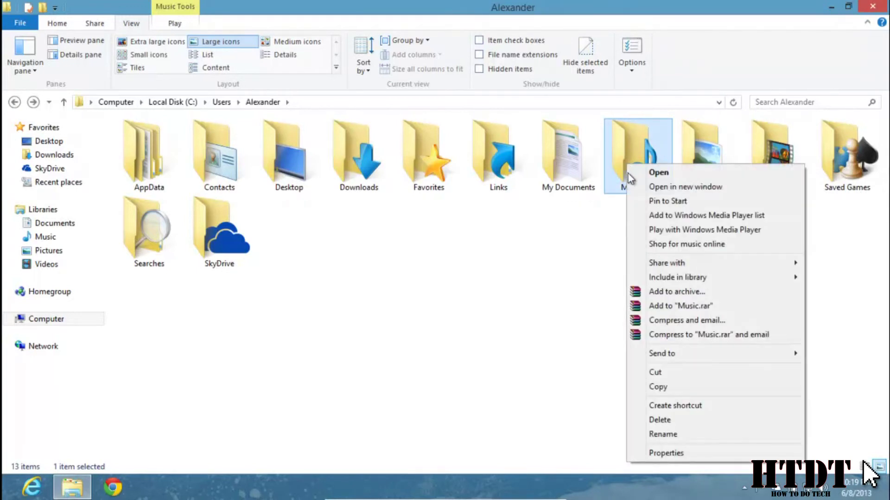
left_click(669, 453)
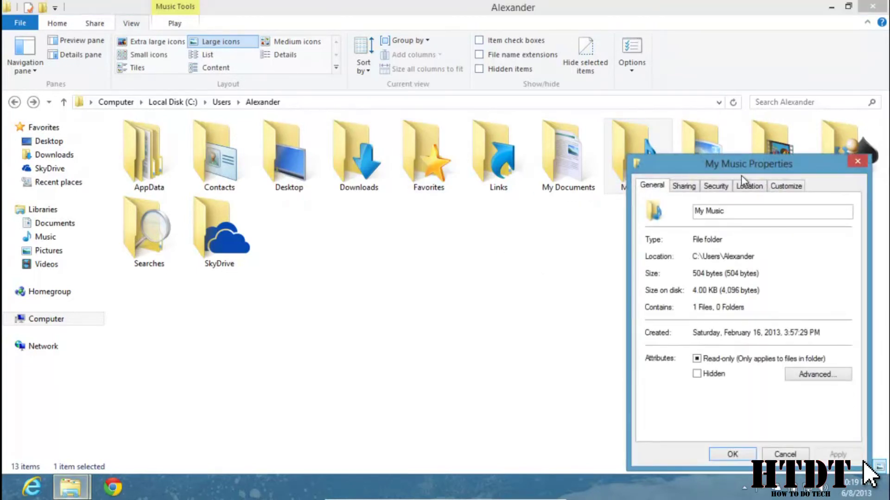
left_click(786, 185)
left_click_drag(771, 168, 438, 63)
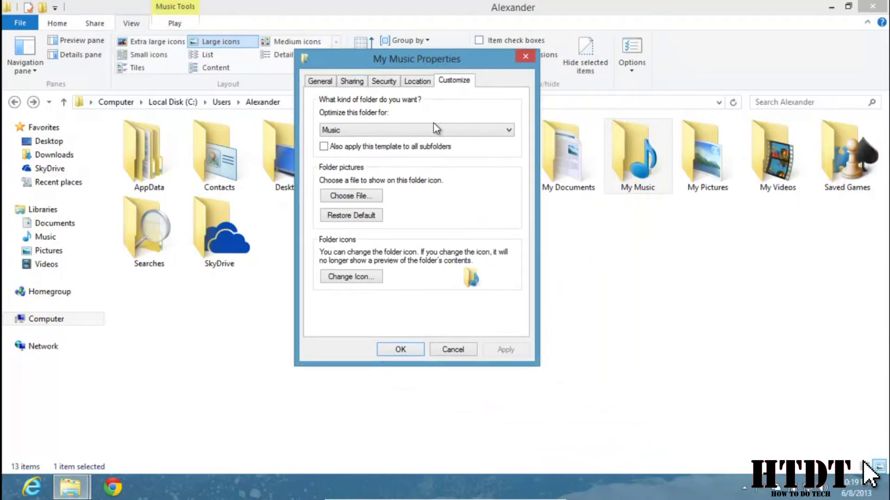
left_click(431, 131)
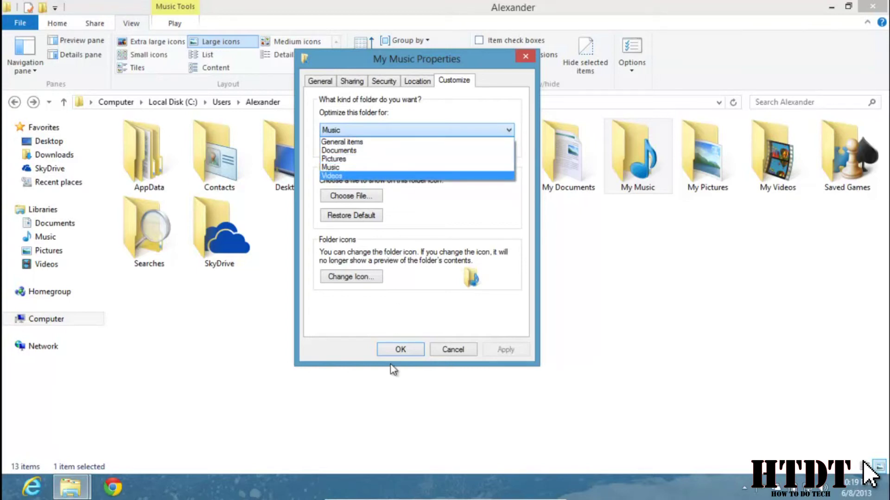
left_click(446, 346)
left_click(453, 349)
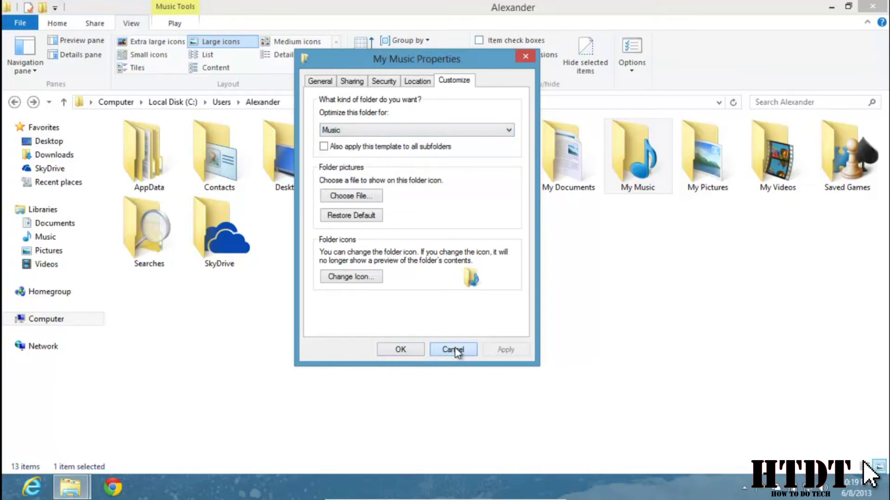